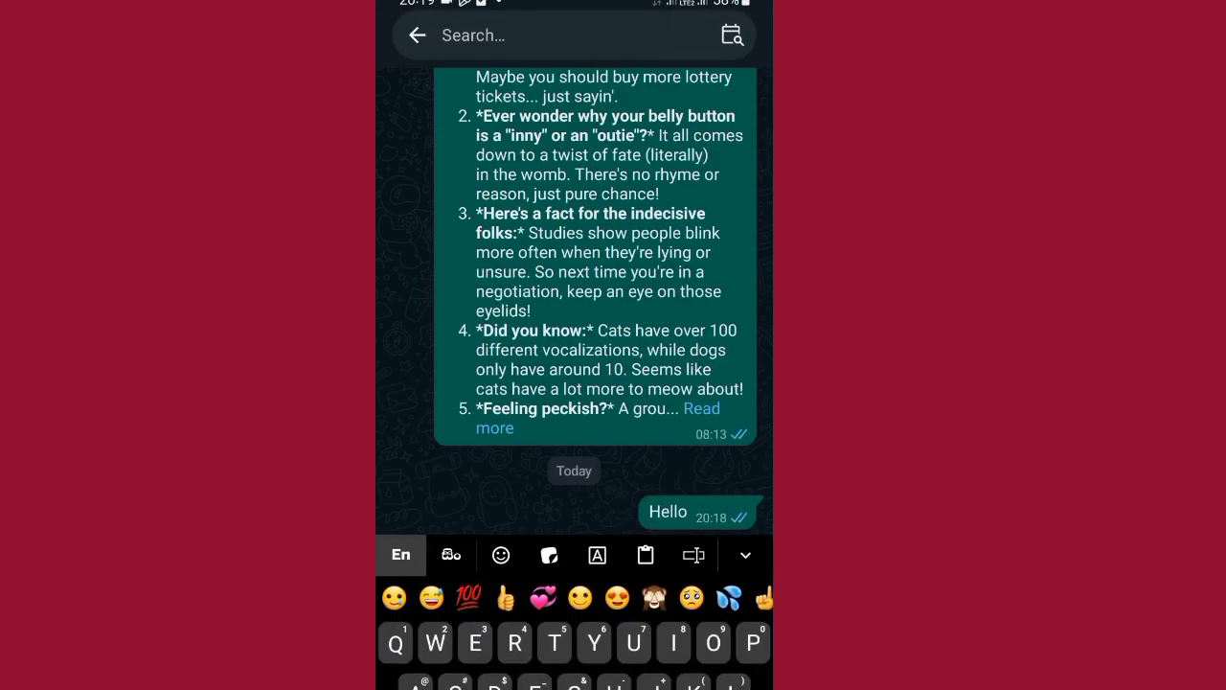
pyautogui.write('T')
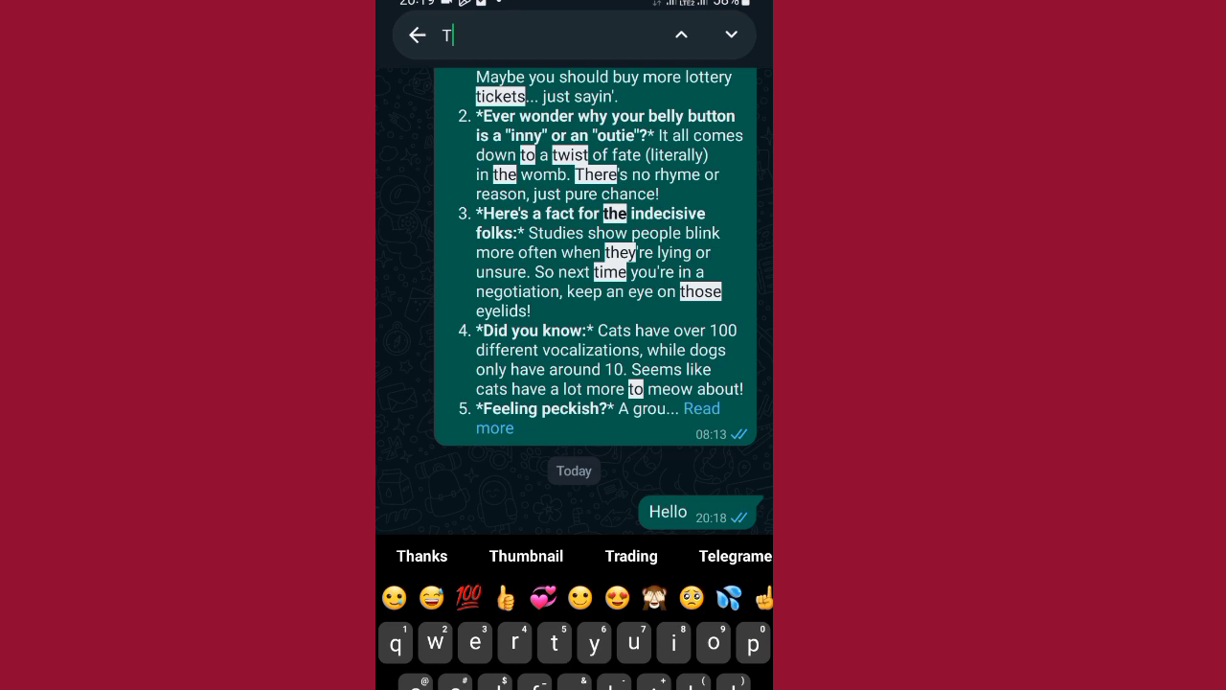
pyautogui.write('y')
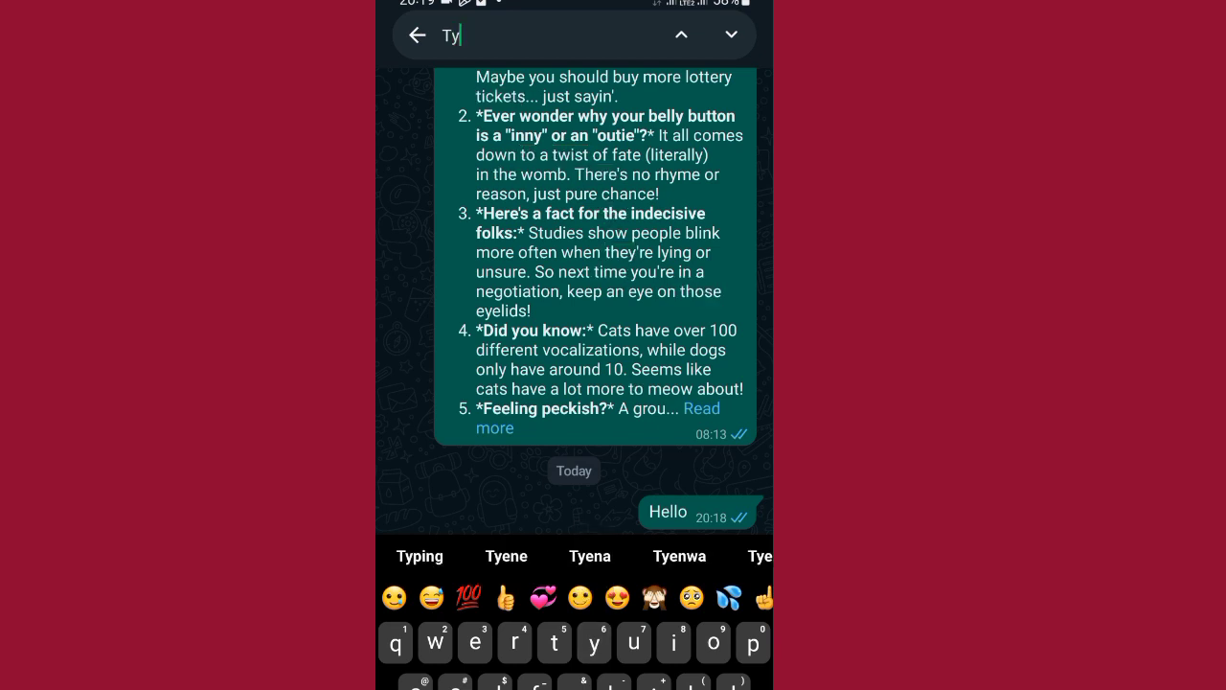
pyautogui.write('u')
pyautogui.press('BackSpace')
pyautogui.press('BackSpace')
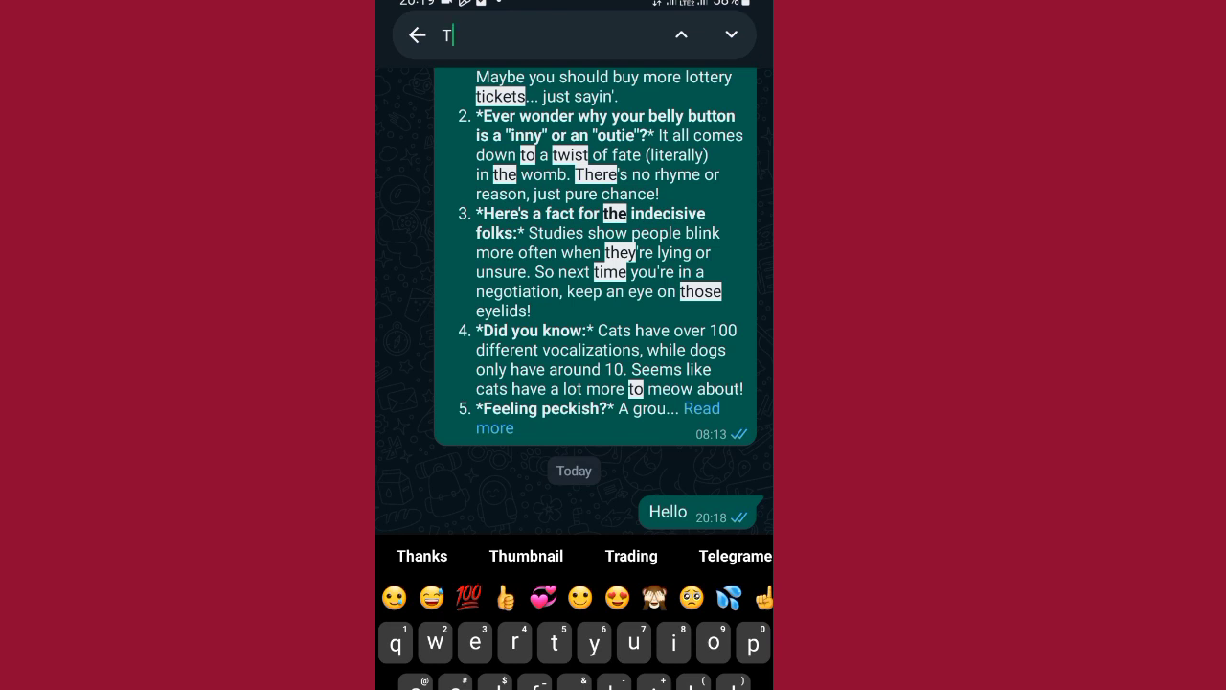
pyautogui.write('h')
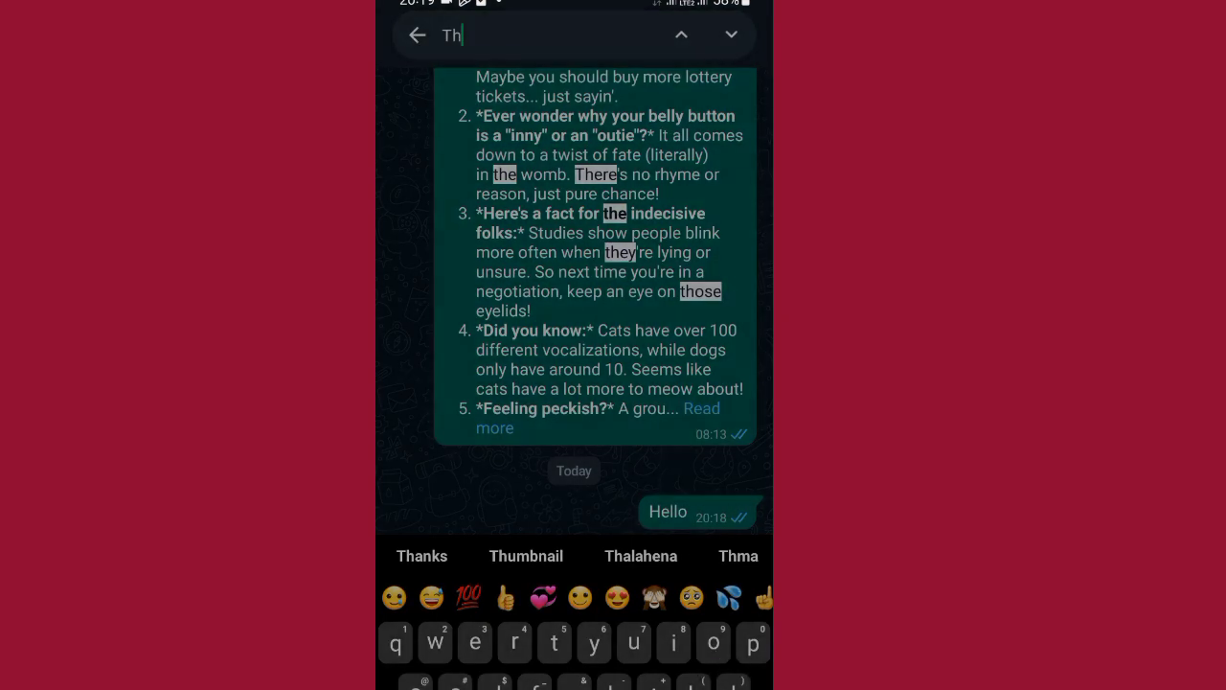
pyautogui.press('BackSpace')
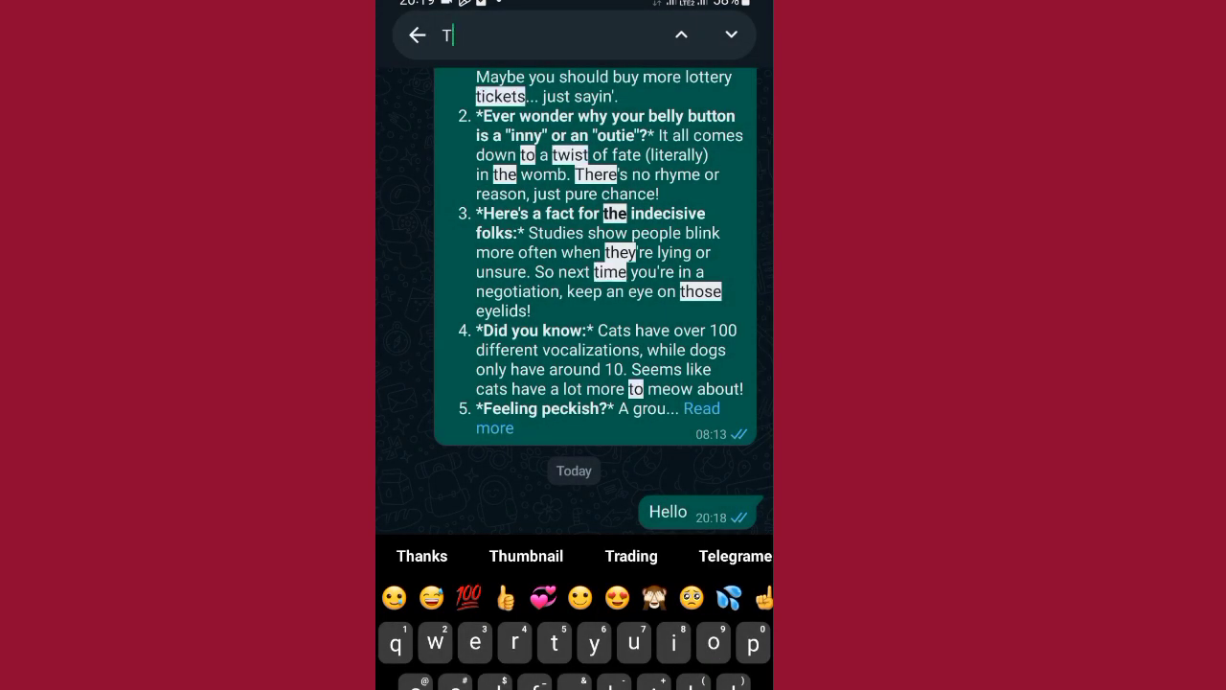
pyautogui.write('m')
pyautogui.press('BackSpace')
pyautogui.press('BackSpace')
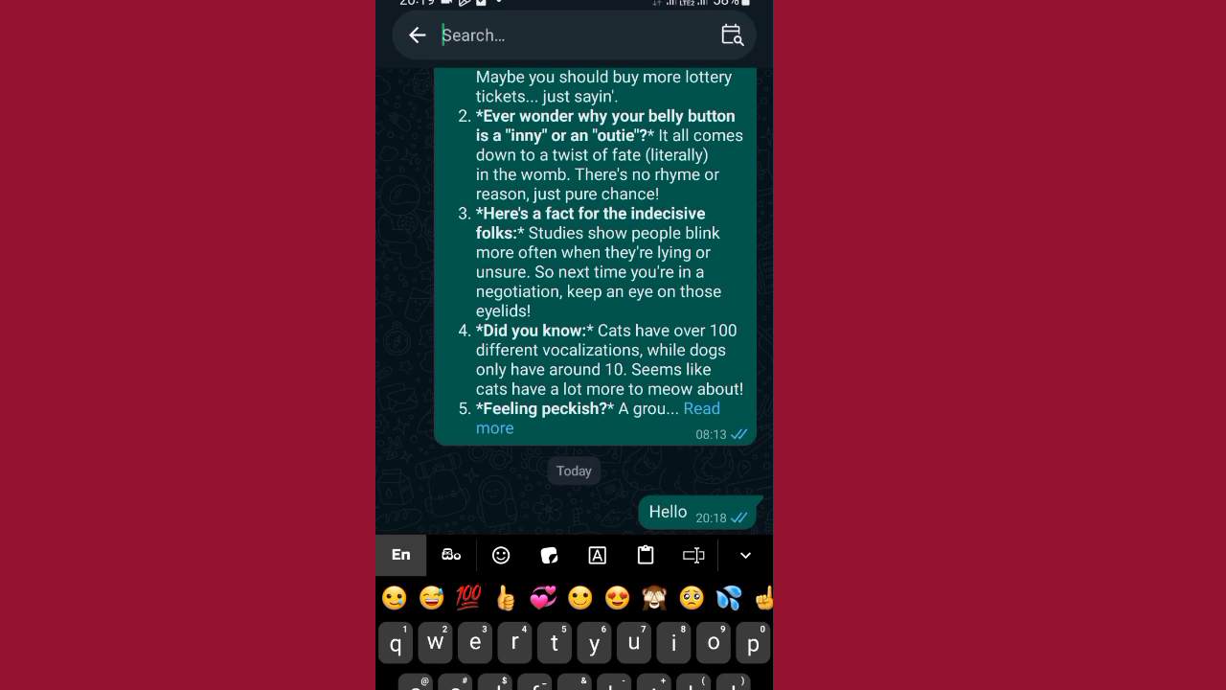
# - Pick a March 2024 date (14, then 28 March) in the search calendar and confirm
pyautogui.click(732, 35)
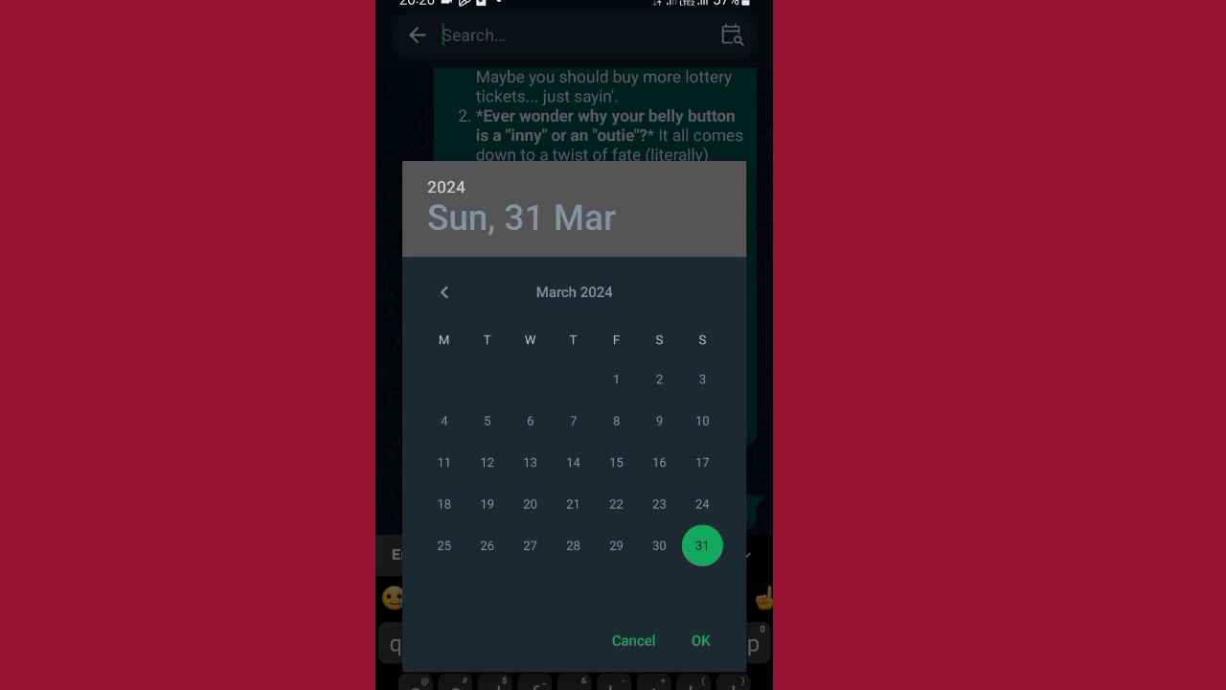
pyautogui.click(573, 462)
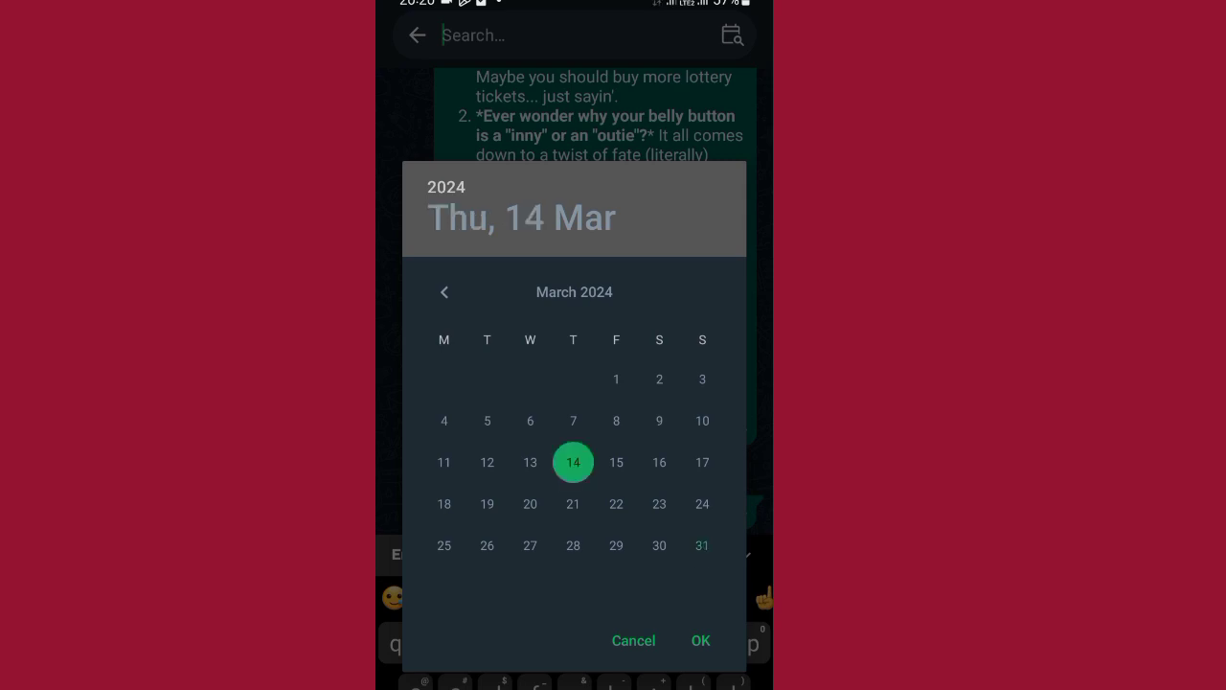
pyautogui.click(573, 545)
pyautogui.click(700, 639)
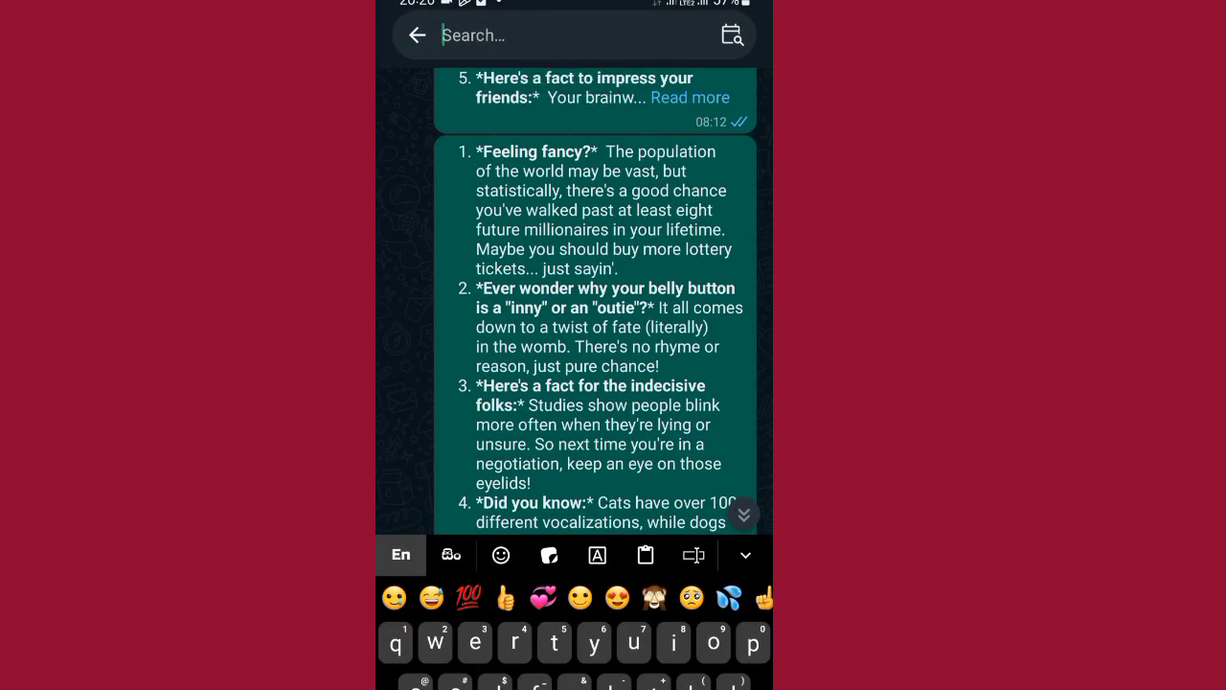
# - Jump to the 16 March 2024 messages via the calendar, then dismiss the keyboard
pyautogui.click(731, 35)
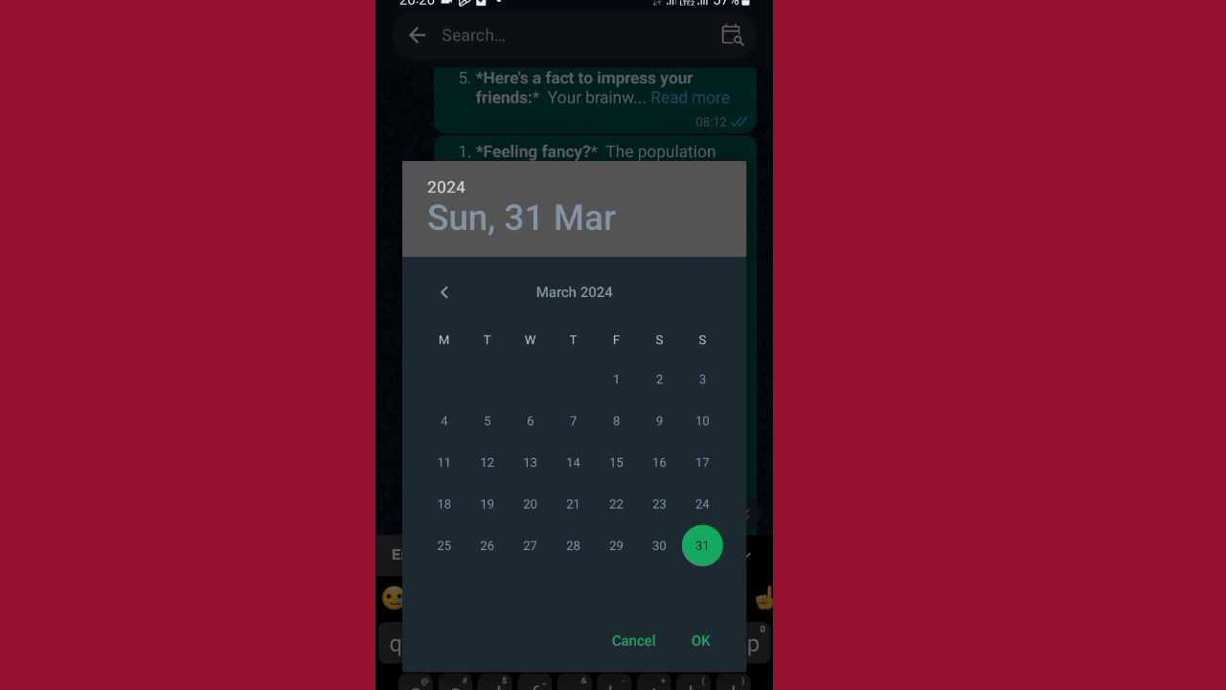
pyautogui.click(659, 462)
pyautogui.click(700, 640)
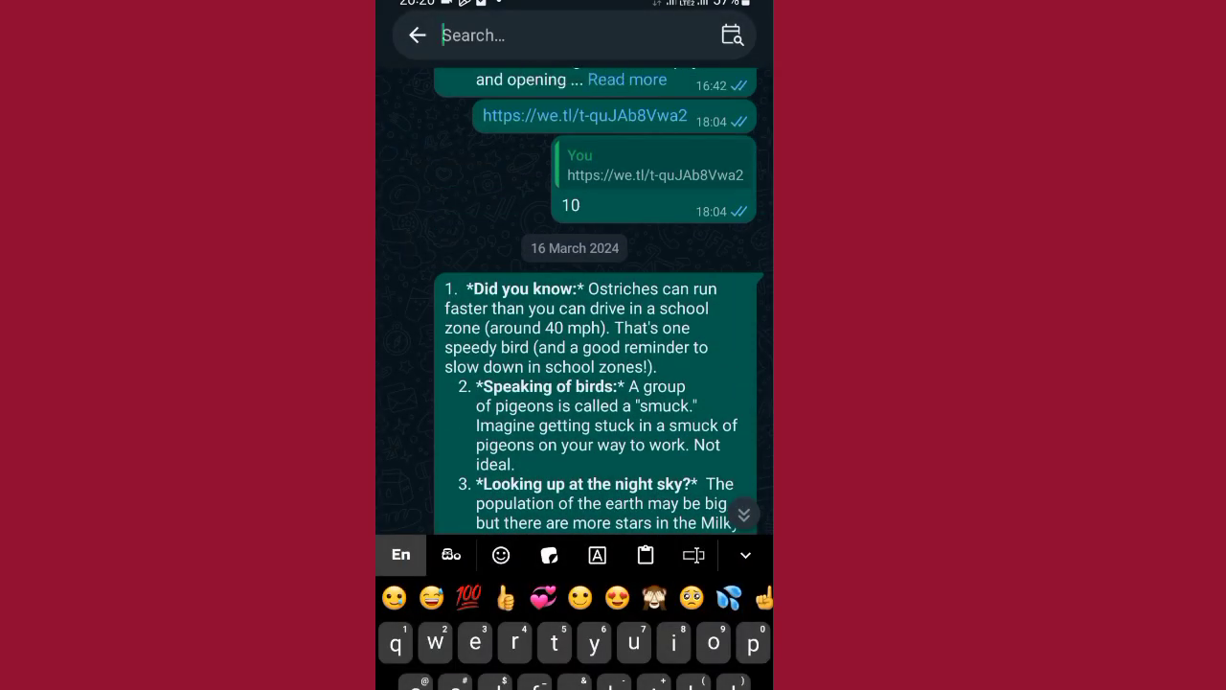
pyautogui.scroll(-10, 594, 300)
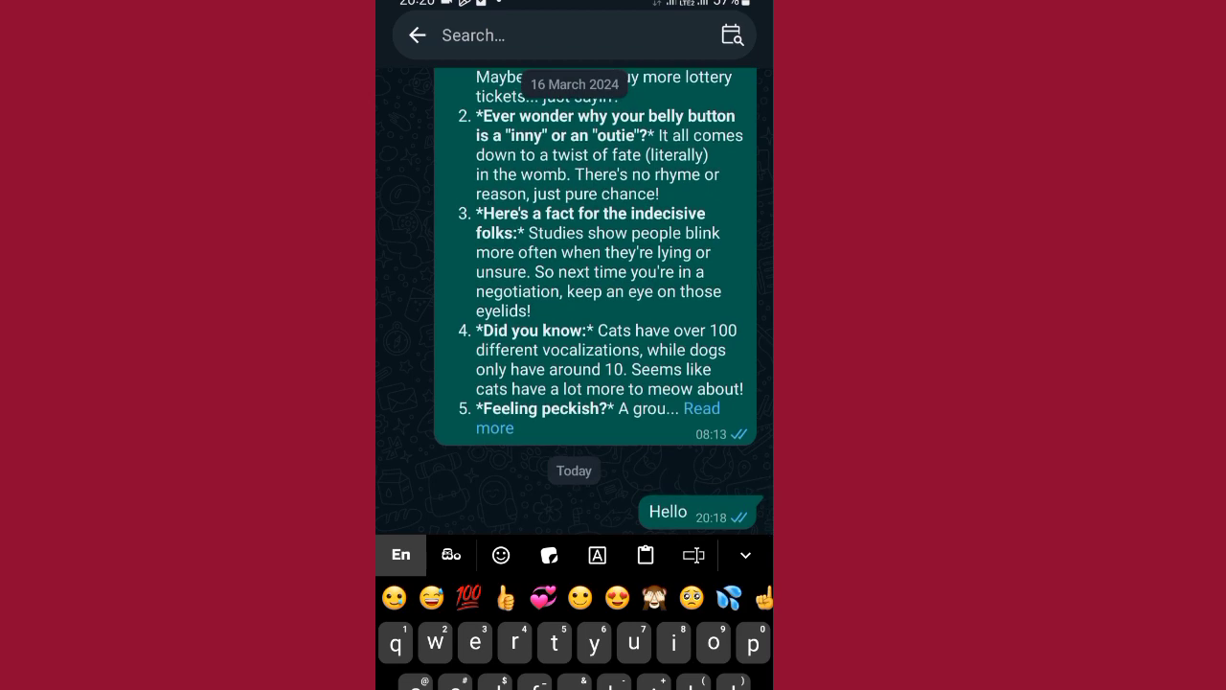
pyautogui.press('Escape')
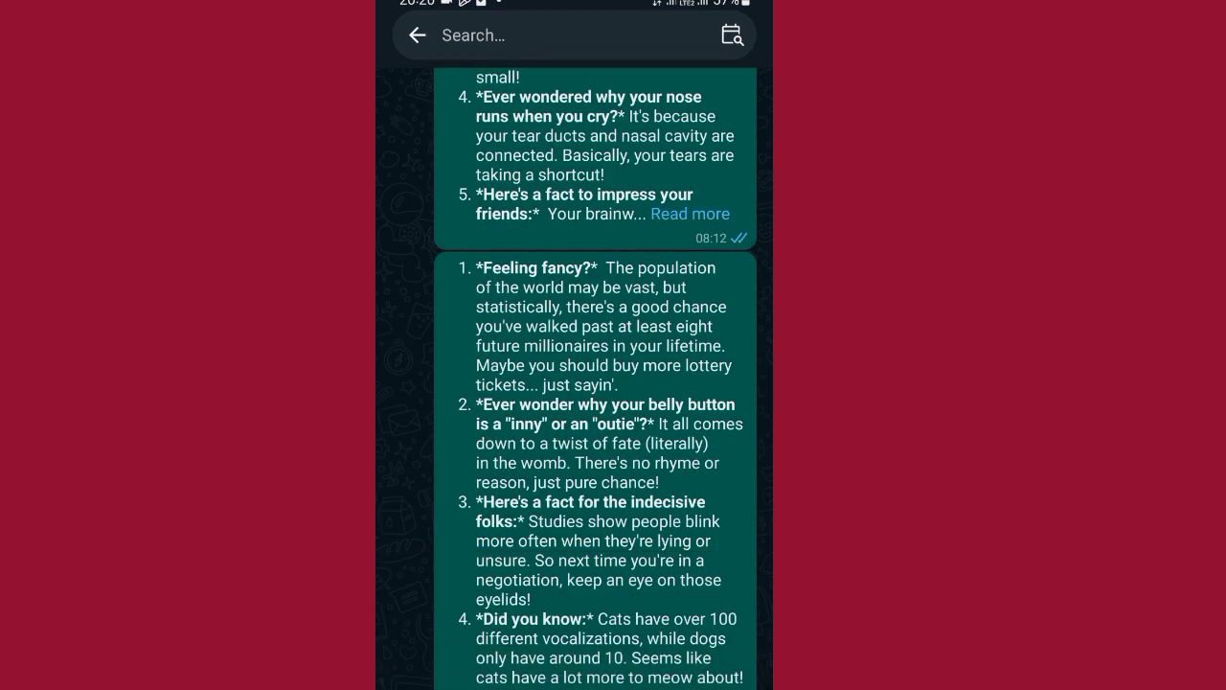